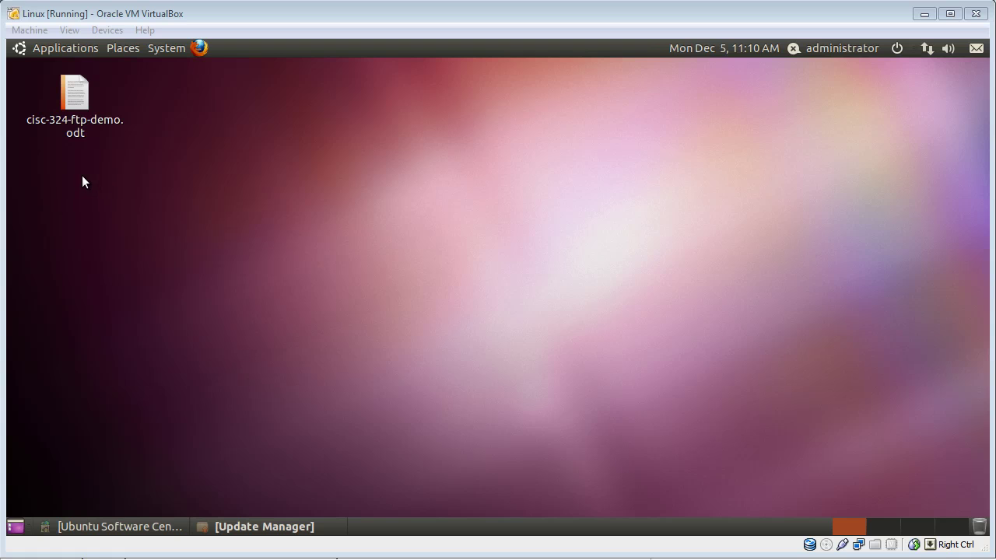
Step: Look through the Applications list and dismiss it without launching anything
click(84, 51)
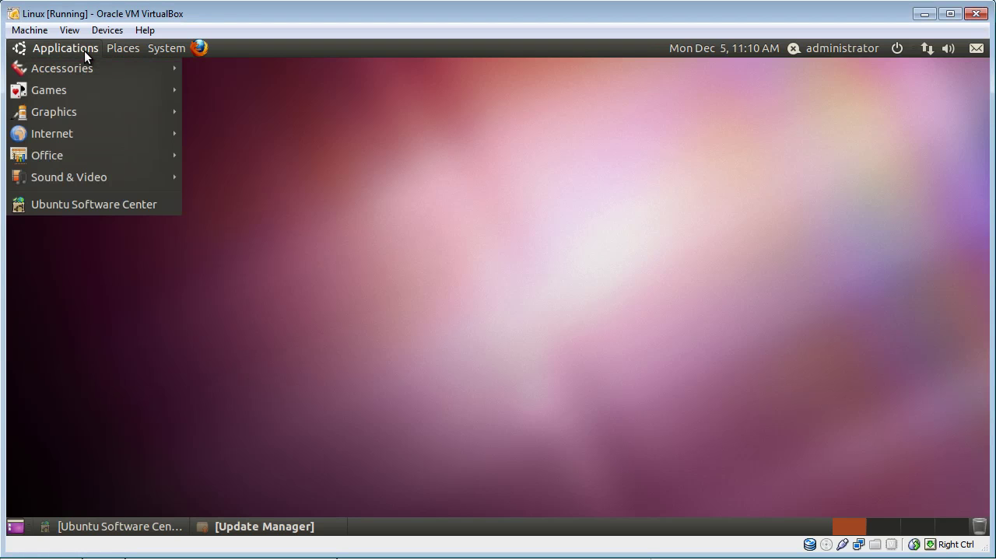
mouse_move(101, 153)
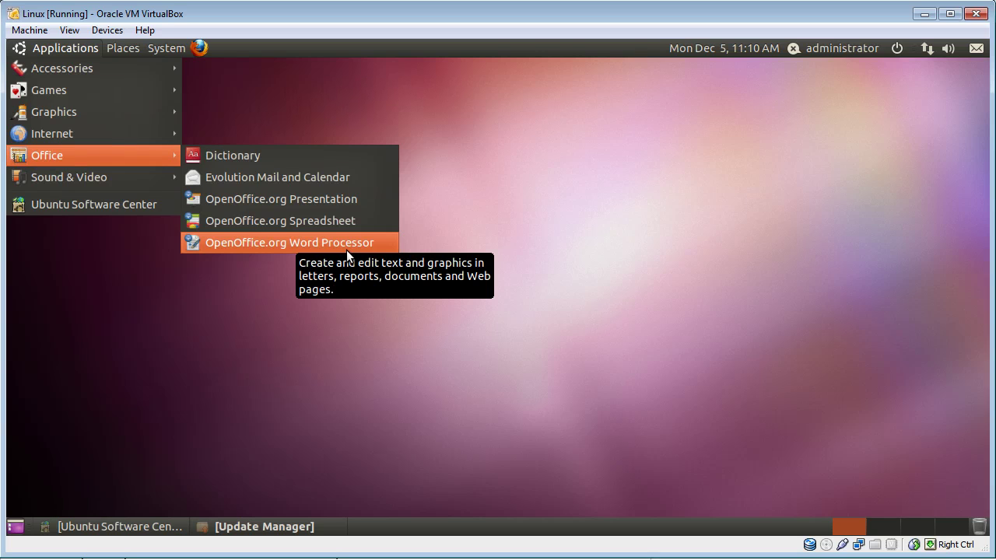
click(505, 232)
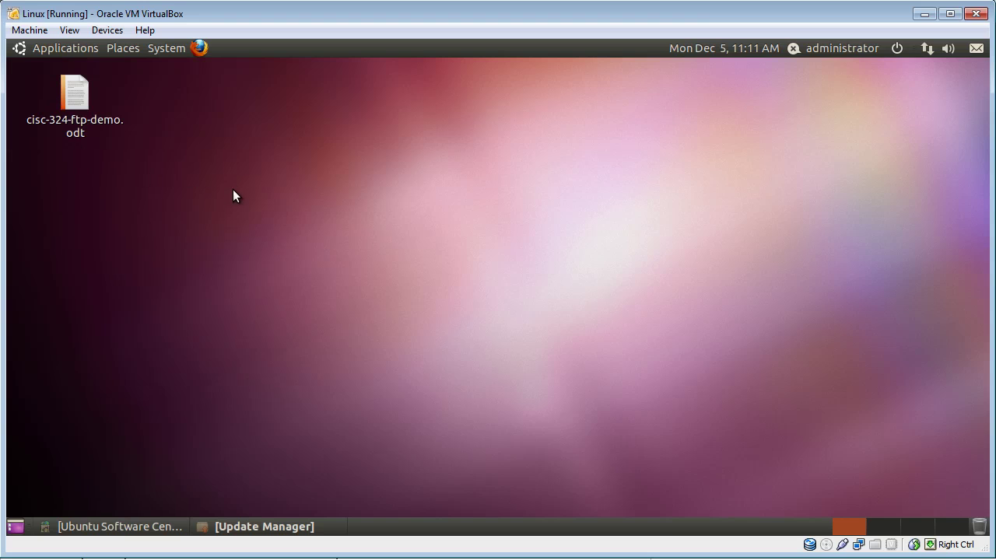
Step: Start Places > Connect to Server and set the service type to SSH
click(123, 48)
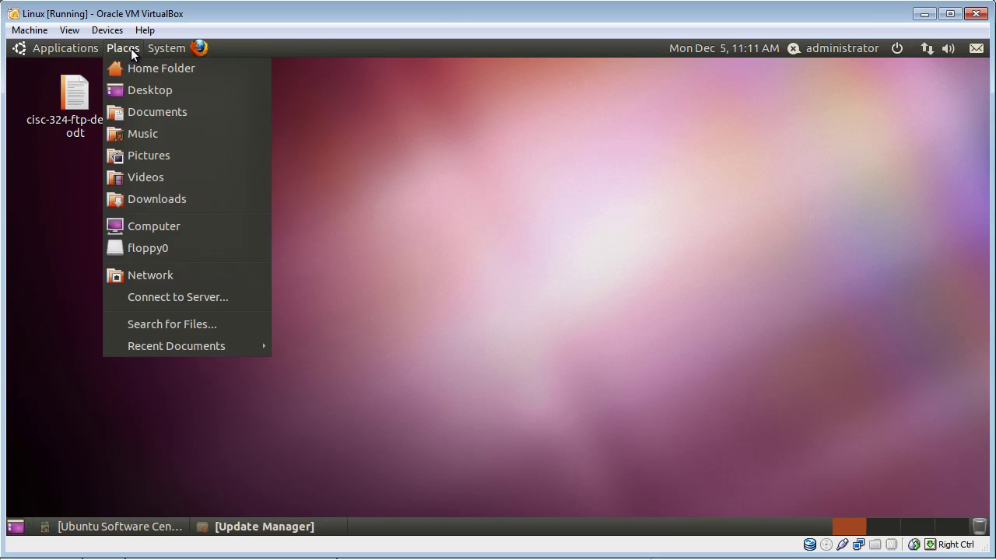
click(156, 299)
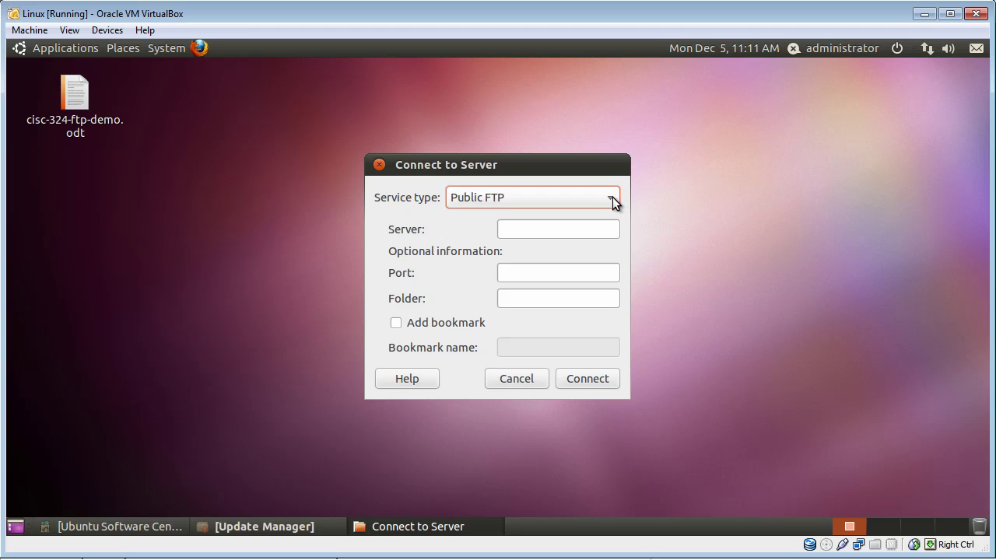
click(612, 202)
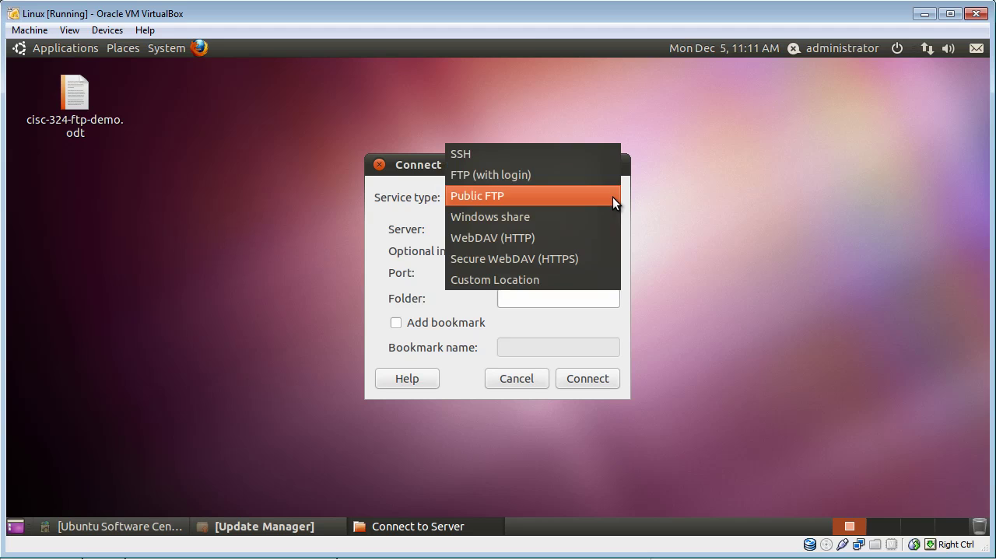
click(506, 156)
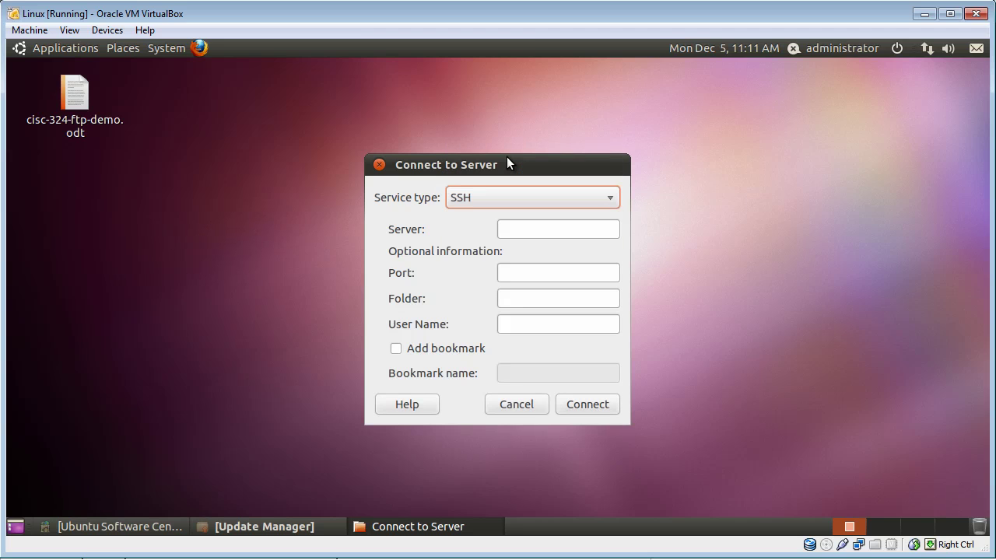
Step: Enter server cis.scc.losrios.edu, port 22, and the account's user name
click(539, 227)
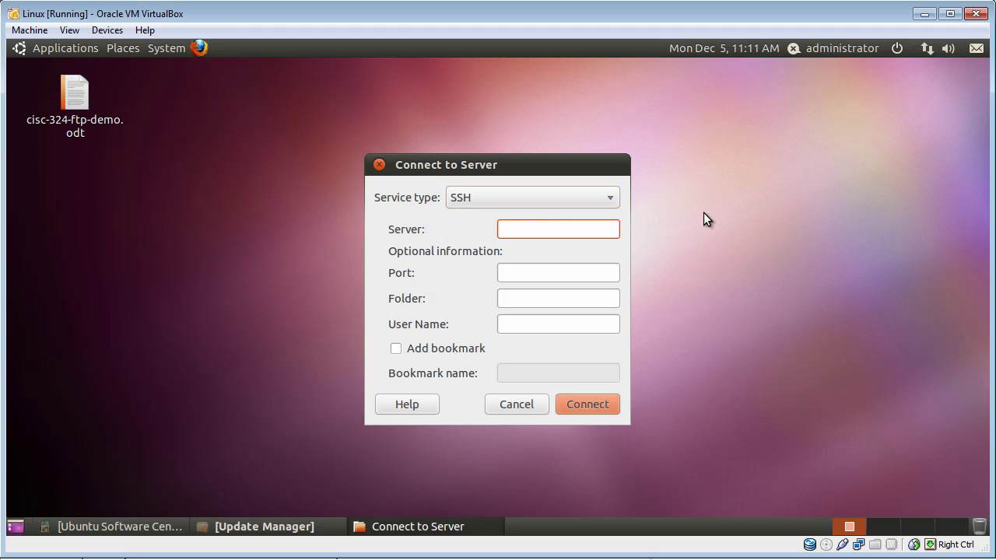
text(cis.scc.losrios.edu)
click(521, 270)
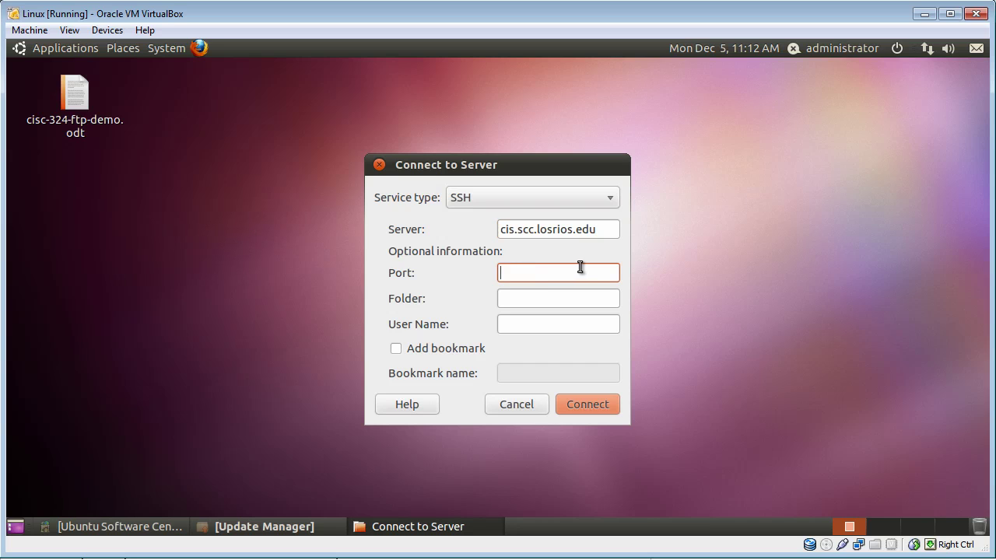
text(22)
click(513, 323)
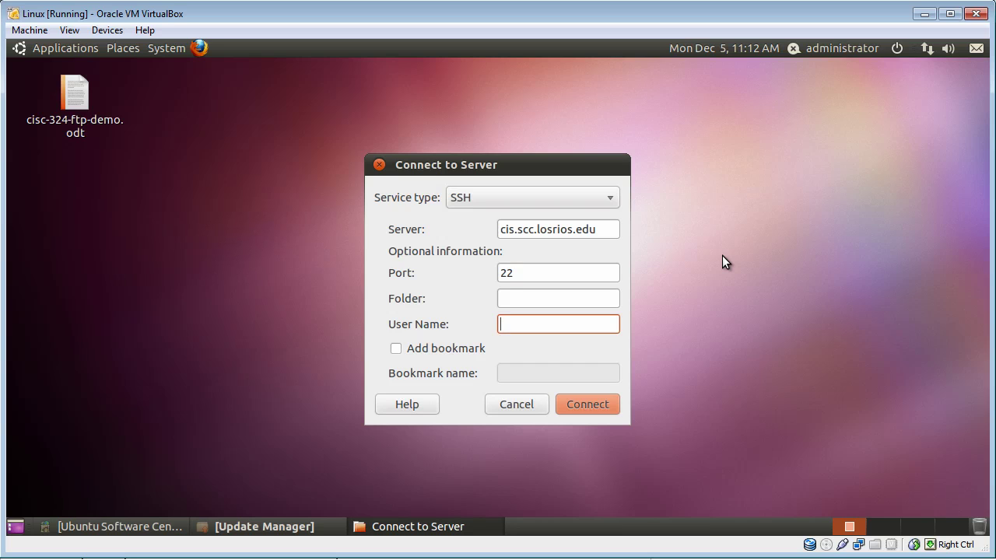
text(cisc32x_w0000217)
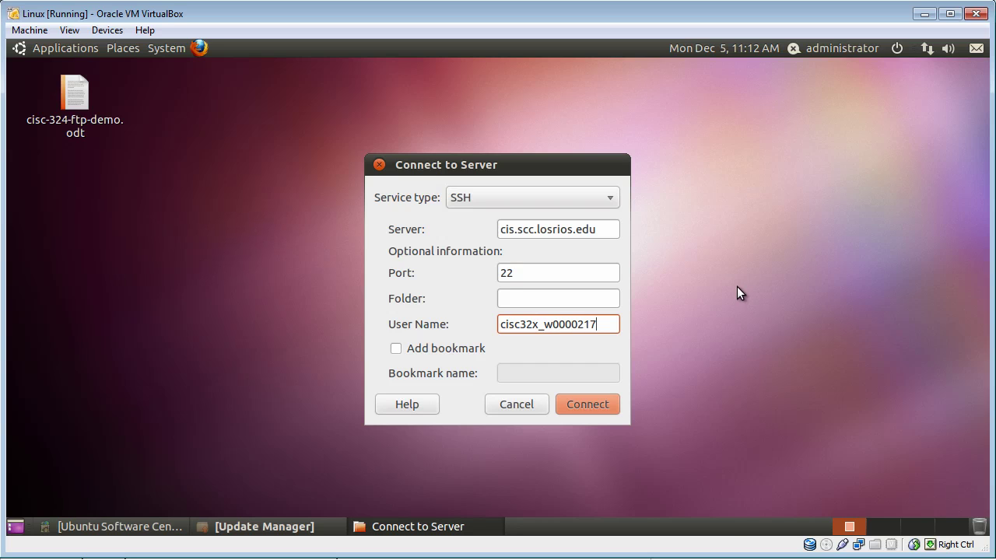
Step: Connect with the account password to browse cis.scc.losrios.edu's root folder over SFTP
click(595, 409)
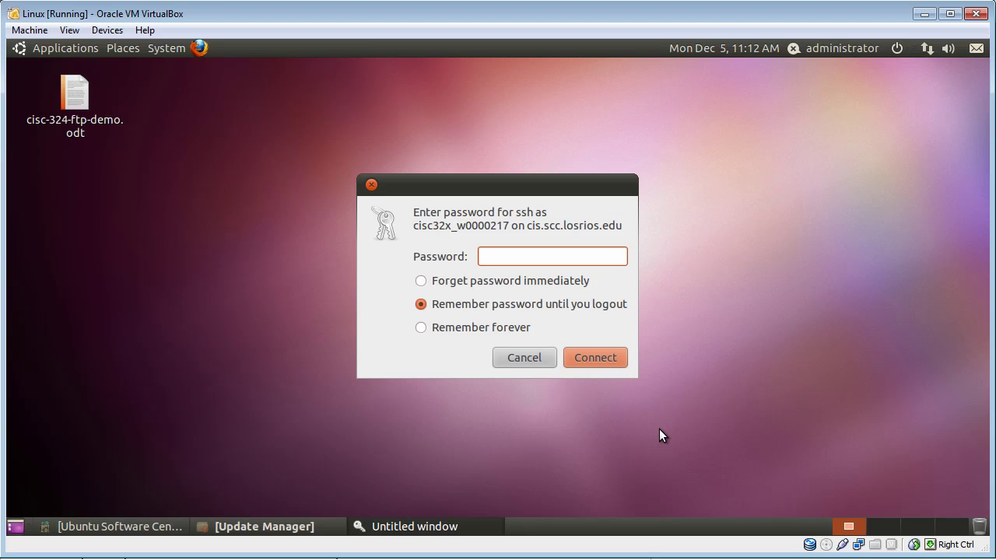
text(•••••••)
click(592, 360)
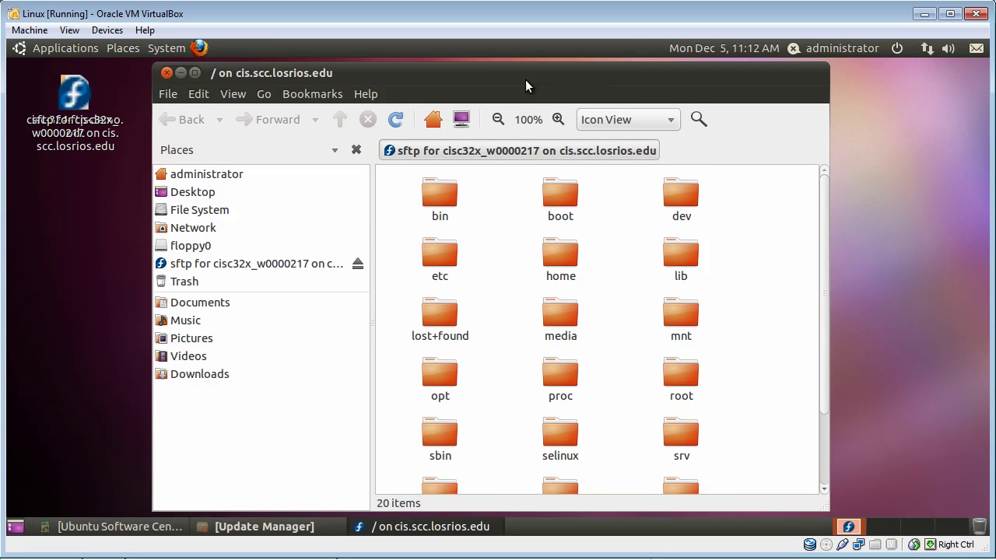
Step: Reposition the file browser and sftp icon, then organize the desktop icons by name
drag(525, 80, 601, 85)
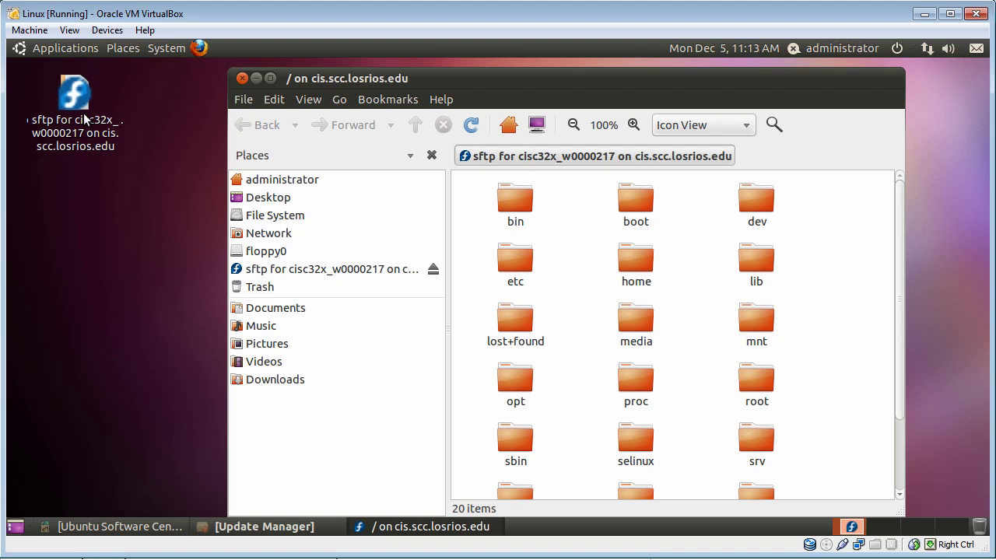
drag(76, 100, 77, 201)
right_click(115, 322)
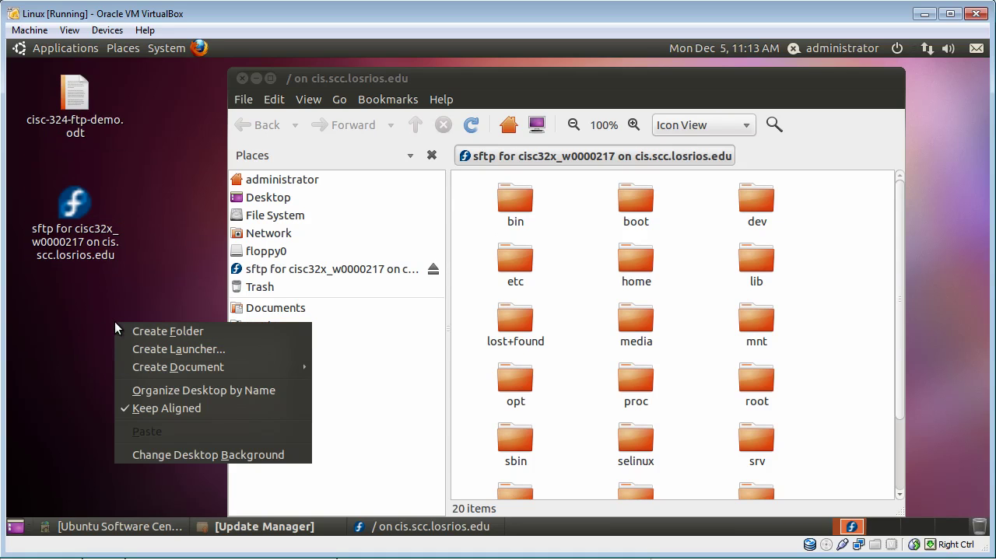
click(143, 390)
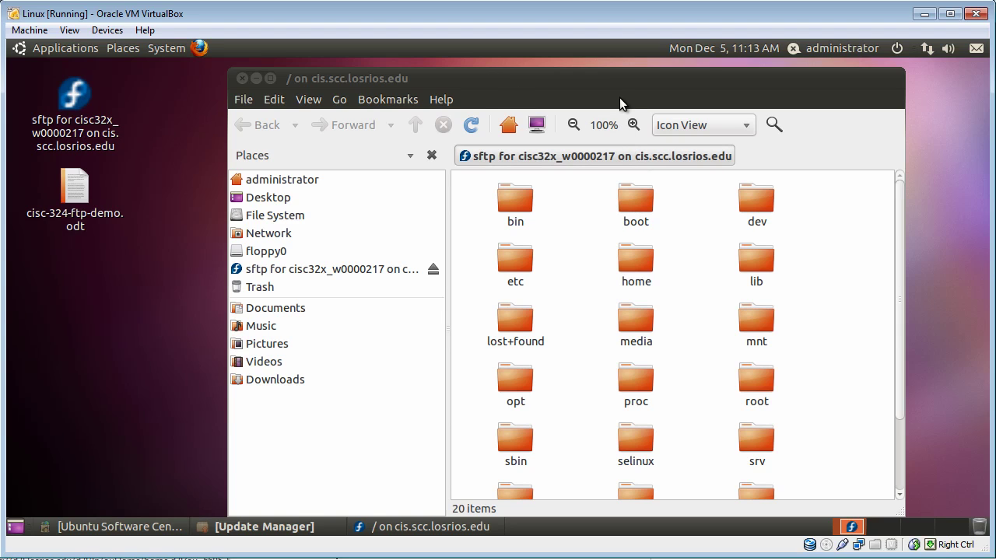
Step: Open the server's home folder, showing 51 user directories like andy and cisc32x
drag(616, 88, 599, 80)
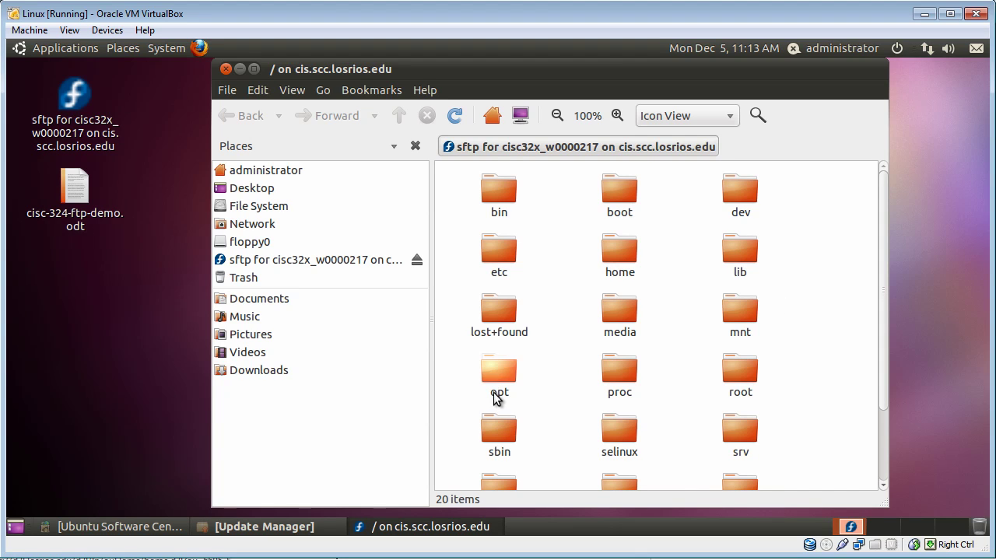
double_click(613, 251)
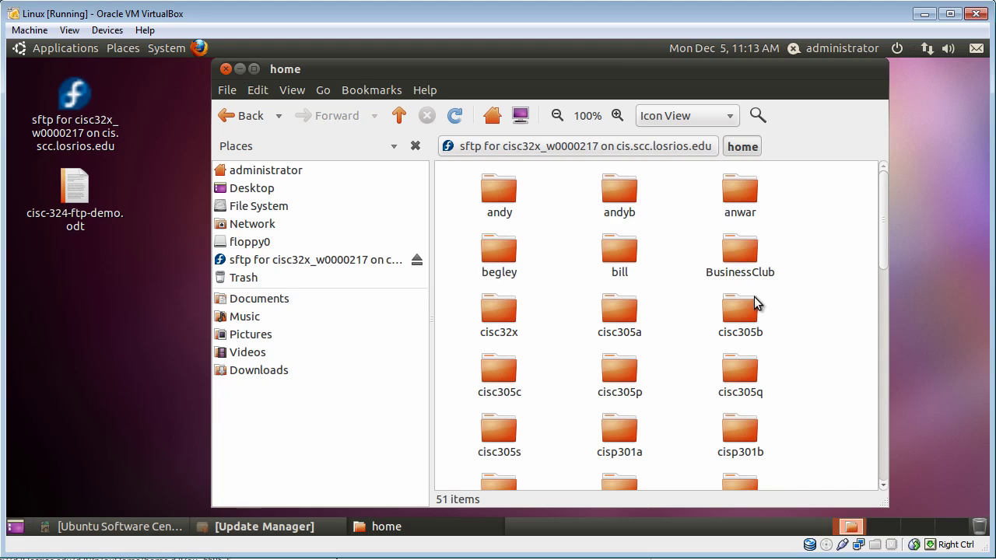
Step: Go into cisc32x, then the account's own folder holding only public_html
double_click(493, 313)
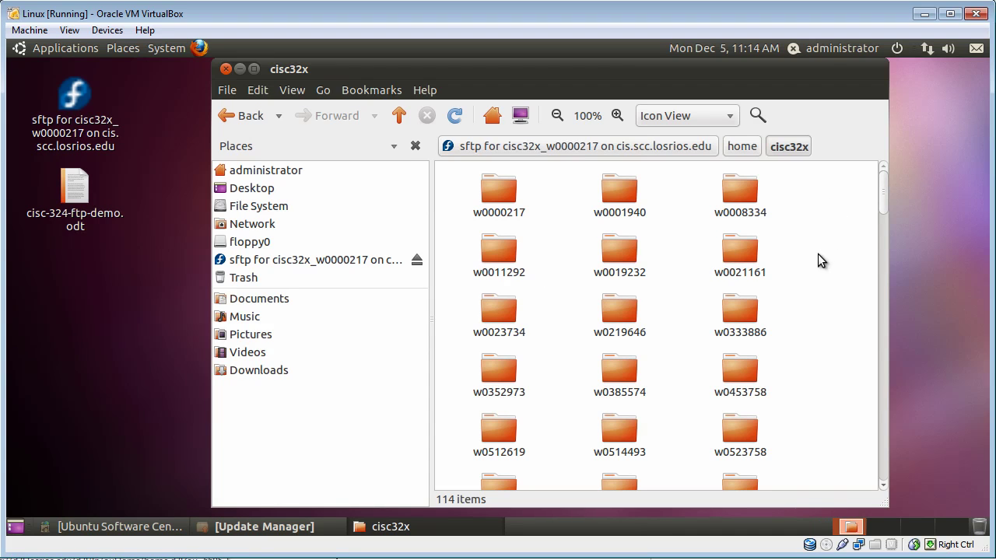
mouse_move(883, 192)
mouse_down()
mouse_move(885, 225)
mouse_move(885, 186)
mouse_up()
double_click(509, 187)
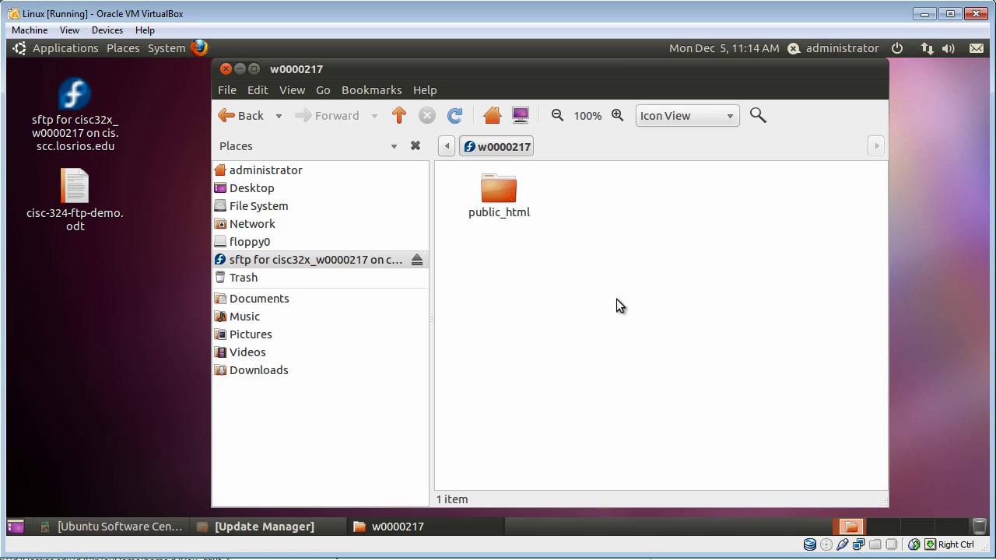
Step: Add an extra pane and show the local Desktop on the left beside the remote folder
click(290, 92)
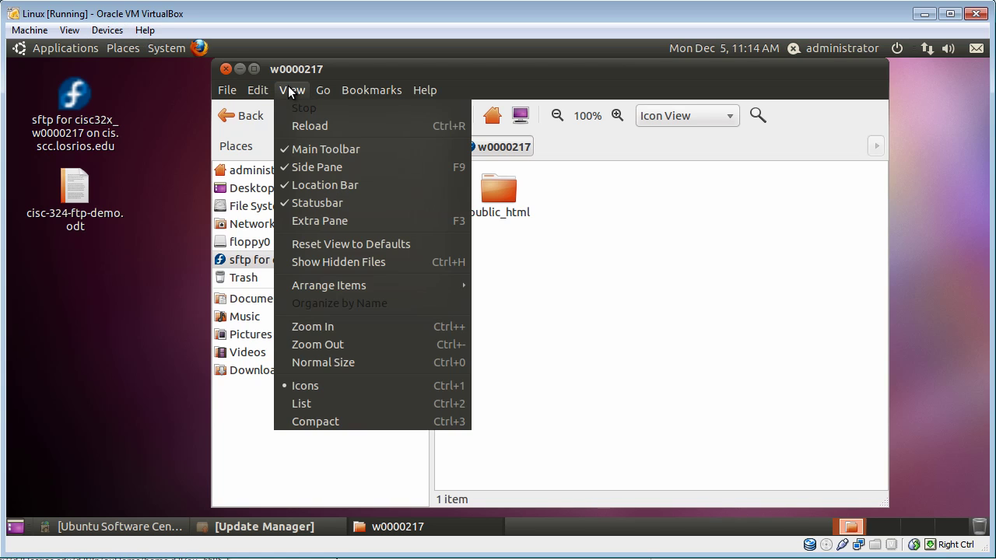
click(312, 222)
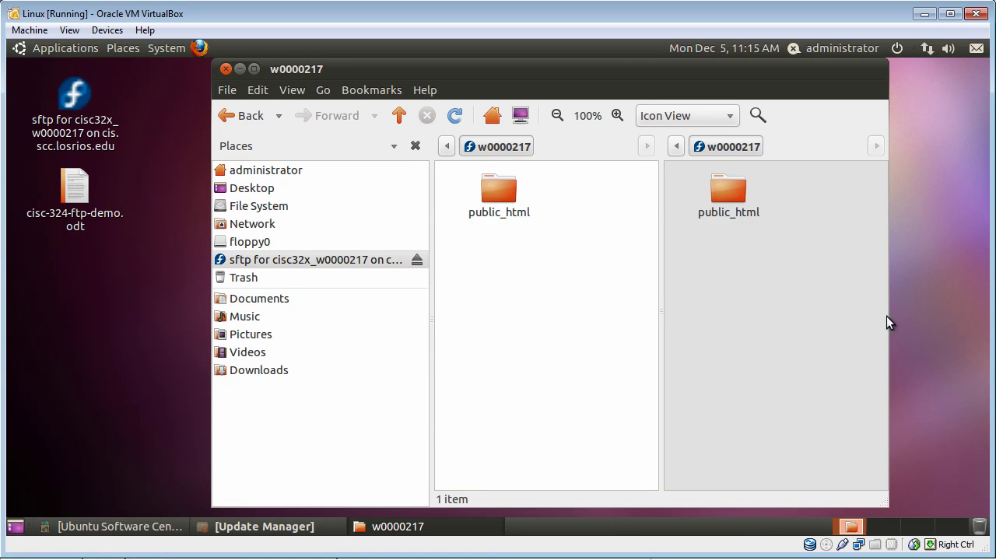
click(782, 322)
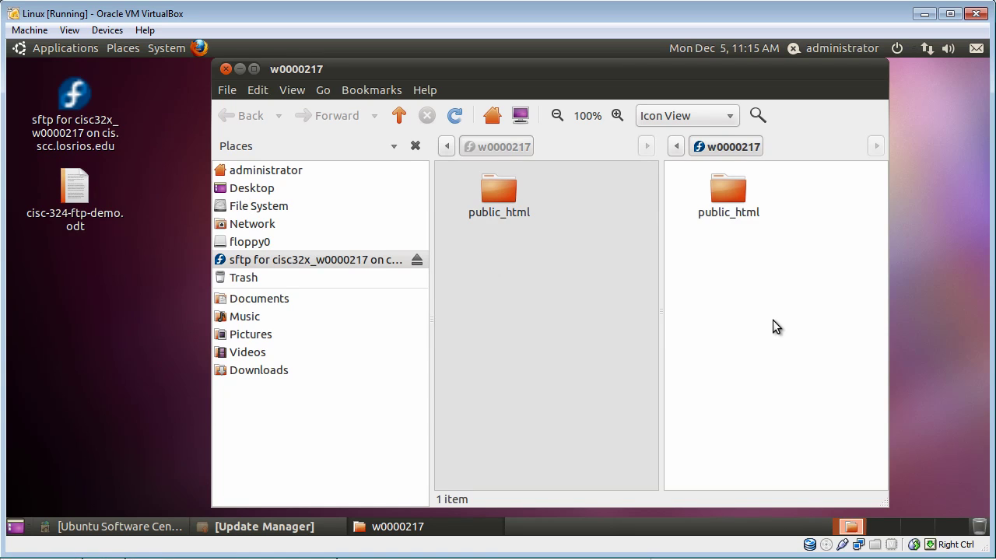
click(576, 333)
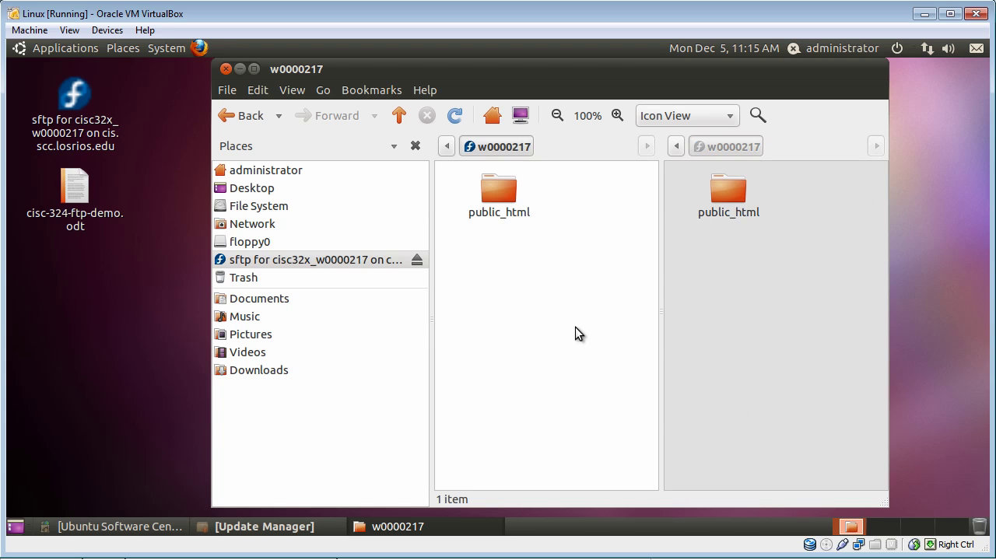
click(247, 188)
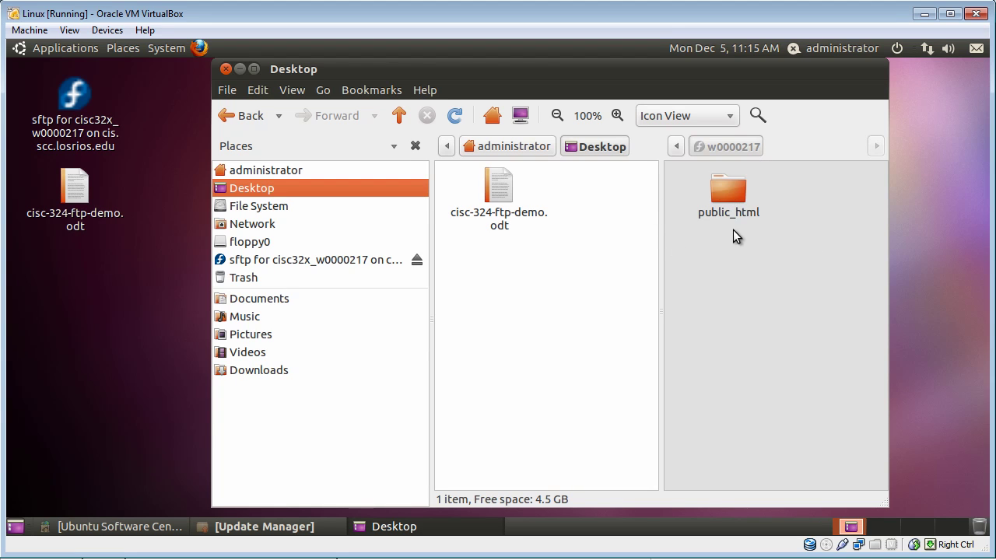
Step: Drag cisc-324-ftp-demo.odt from the Desktop pane into the remote sftp pane
click(500, 192)
drag(501, 193, 783, 269)
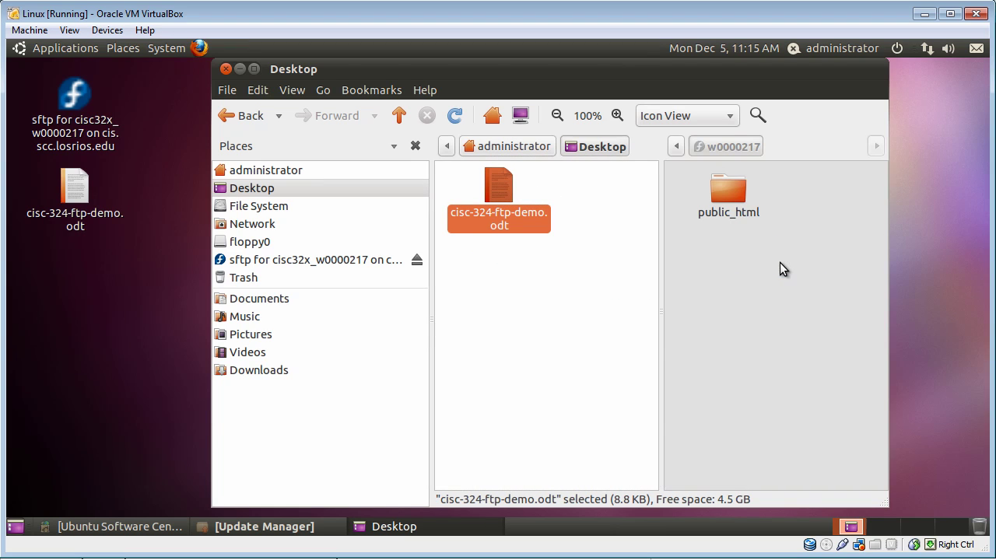